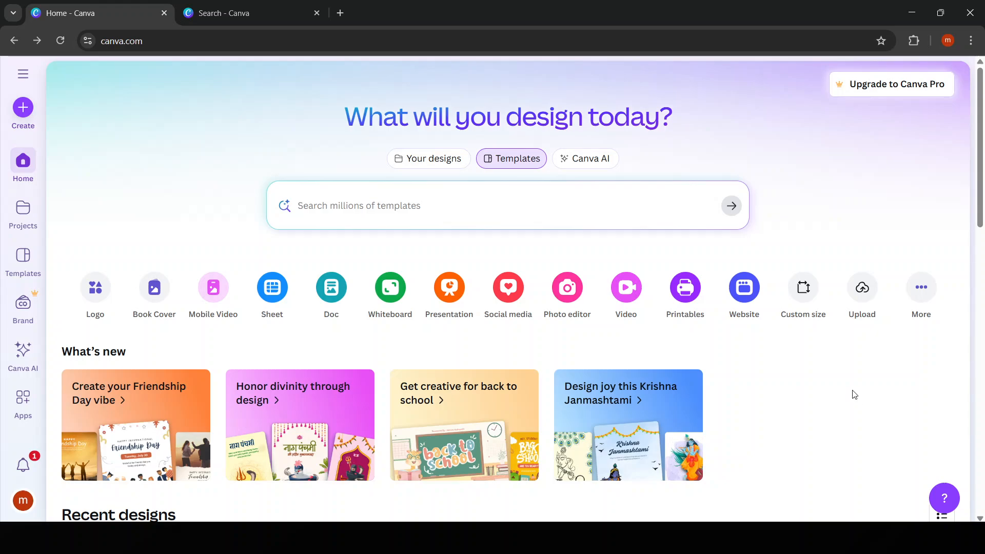
# Select and inspect the Canva page address in the browser bar
pyautogui.click(159, 36)
pyautogui.click(159, 34)
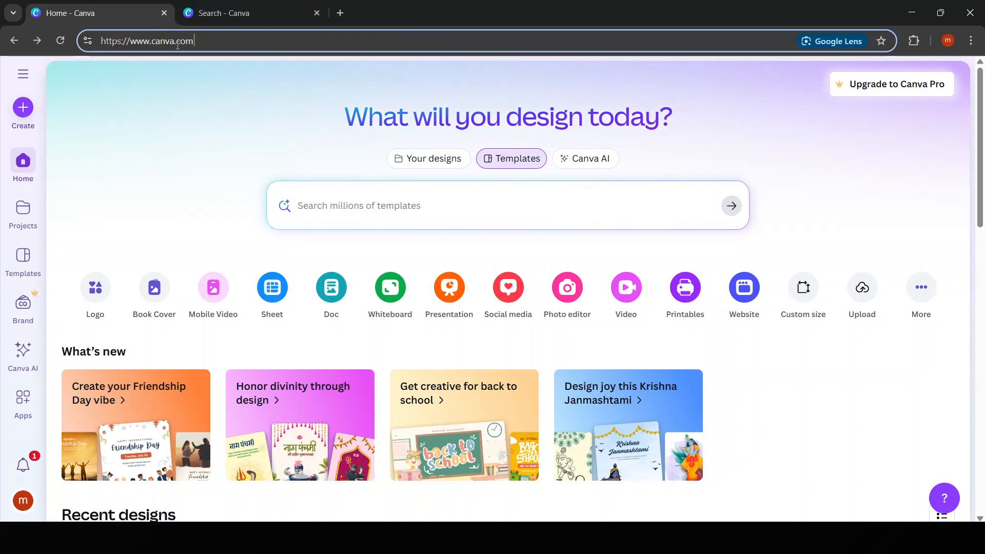
pyautogui.click(186, 97)
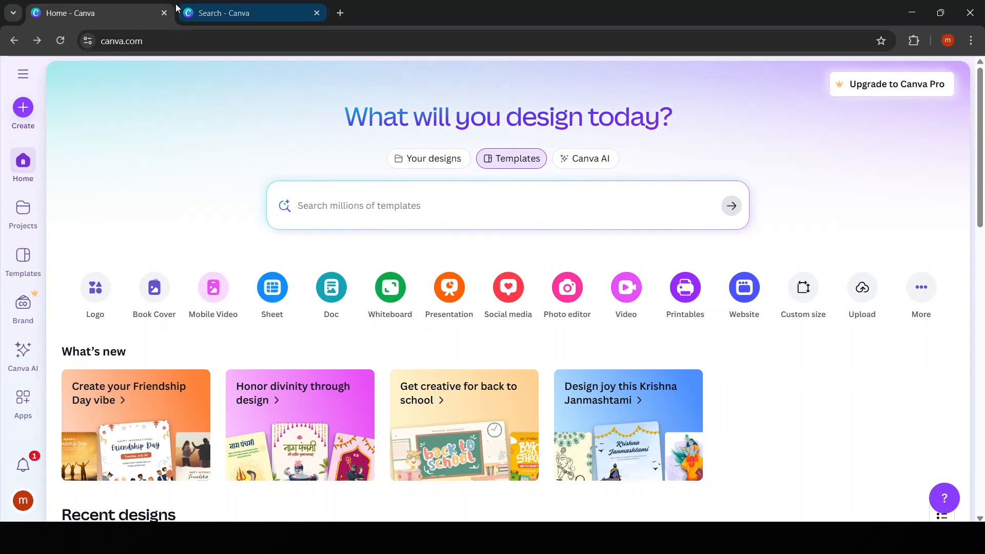
pyautogui.click(160, 44)
pyautogui.click(161, 44)
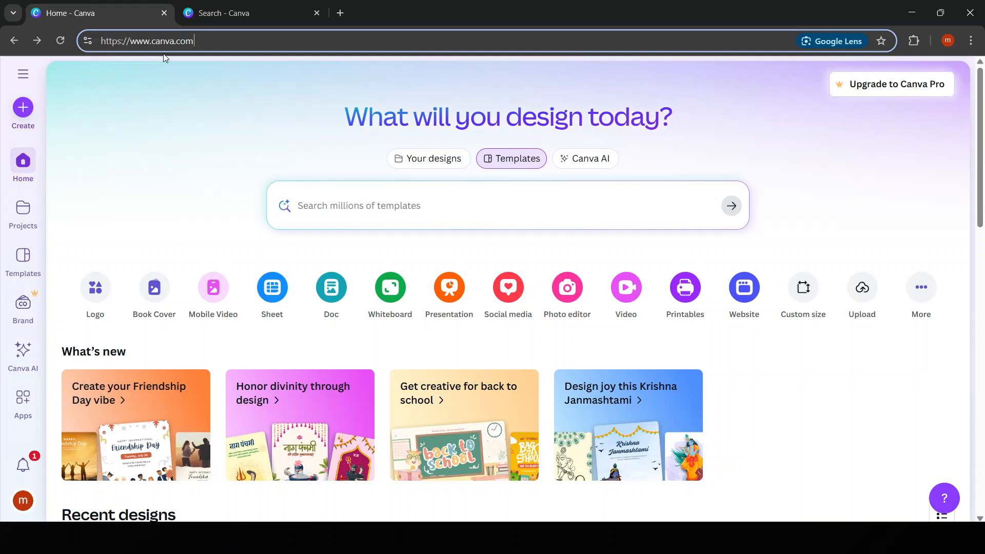
pyautogui.click(168, 128)
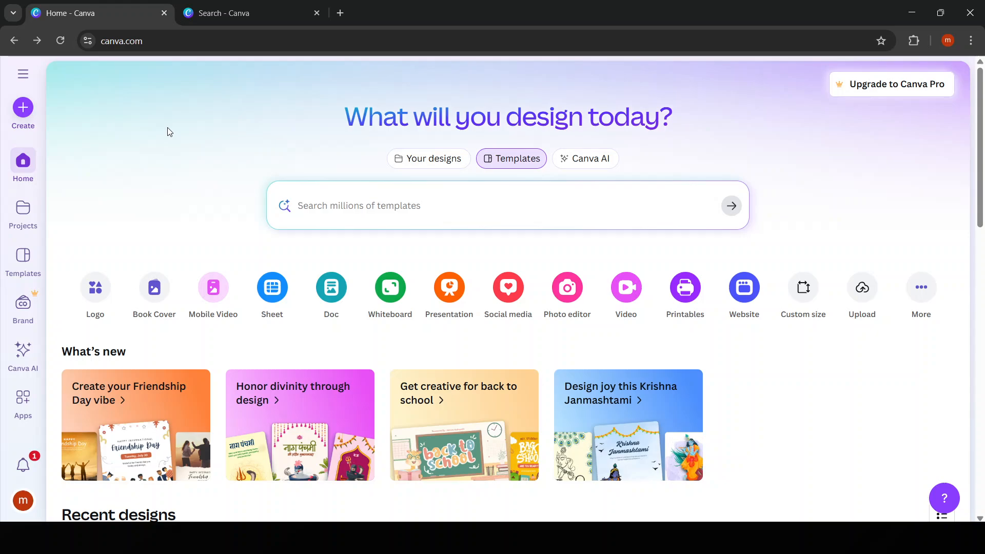
# Search Canva templates for 'resume' and browse the results
pyautogui.click(223, 7)
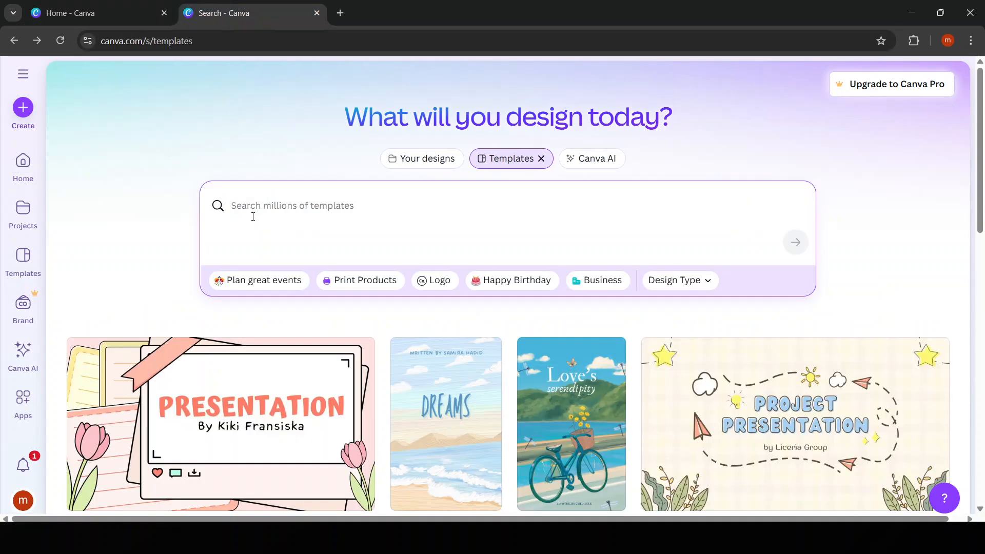
pyautogui.write('resume')
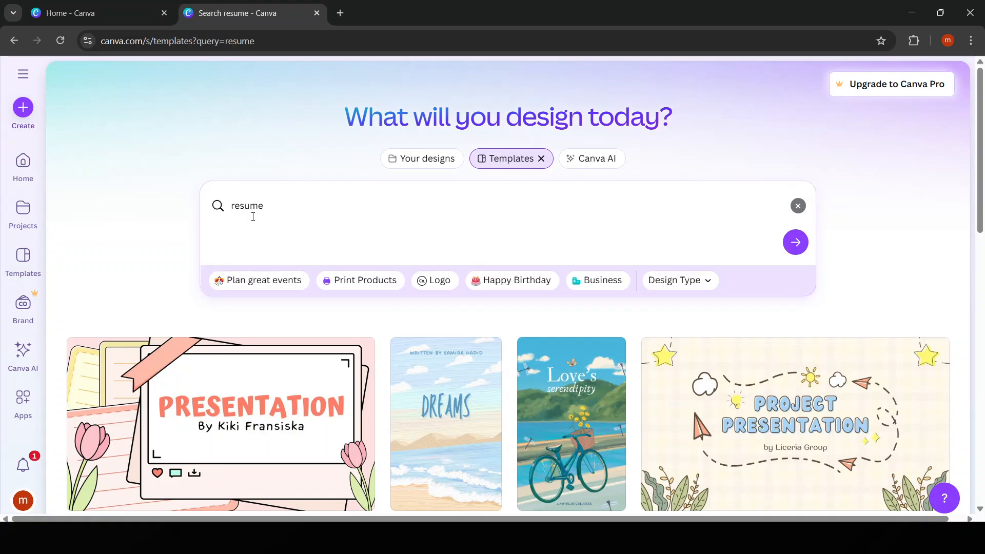
pyautogui.scroll(-5, 642, 229)
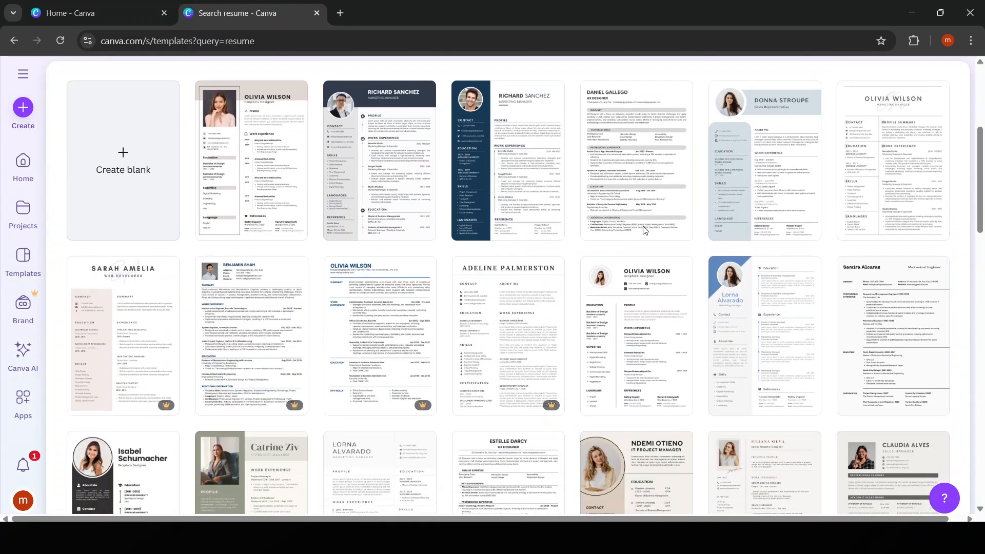
pyautogui.scroll(4, 513, 369)
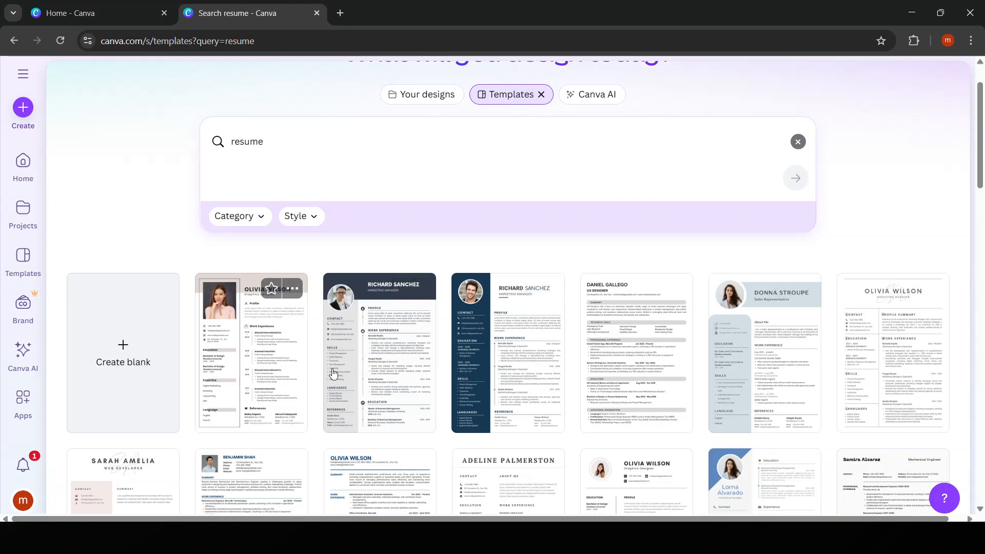
# Customise the Sales Representative resume template and check its About Me, education and name text boxes
pyautogui.click(769, 362)
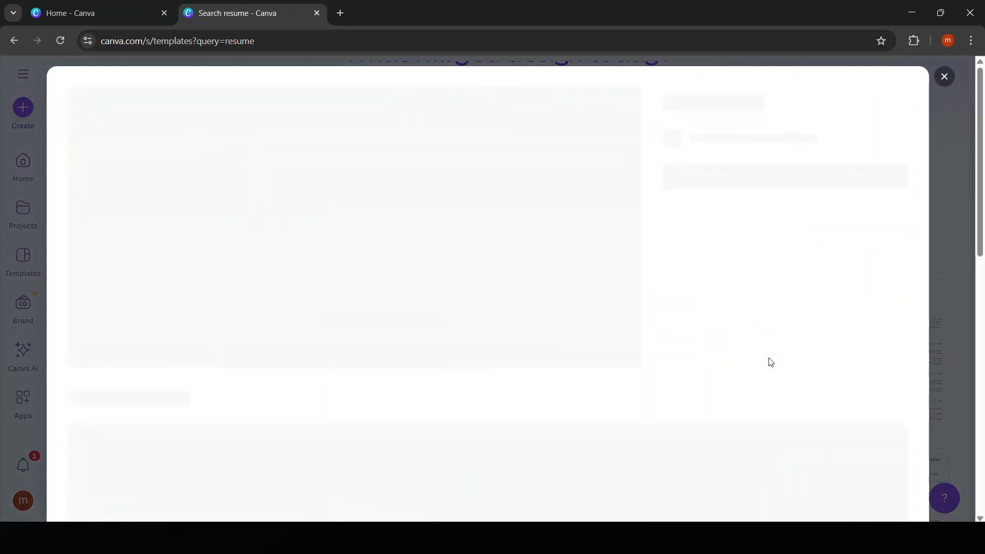
pyautogui.click(764, 221)
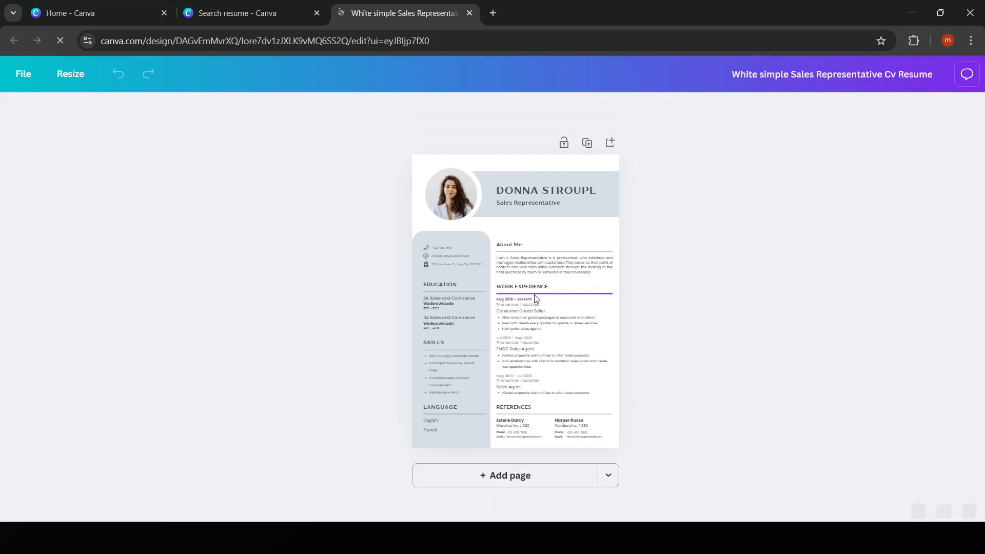
pyautogui.click(532, 245)
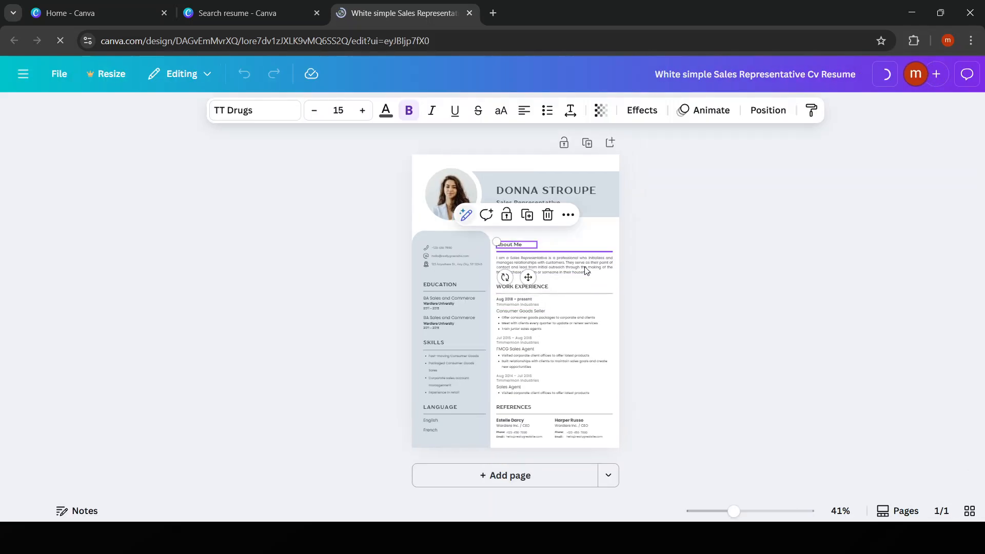
pyautogui.click(533, 264)
pyautogui.click(539, 323)
pyautogui.click(529, 305)
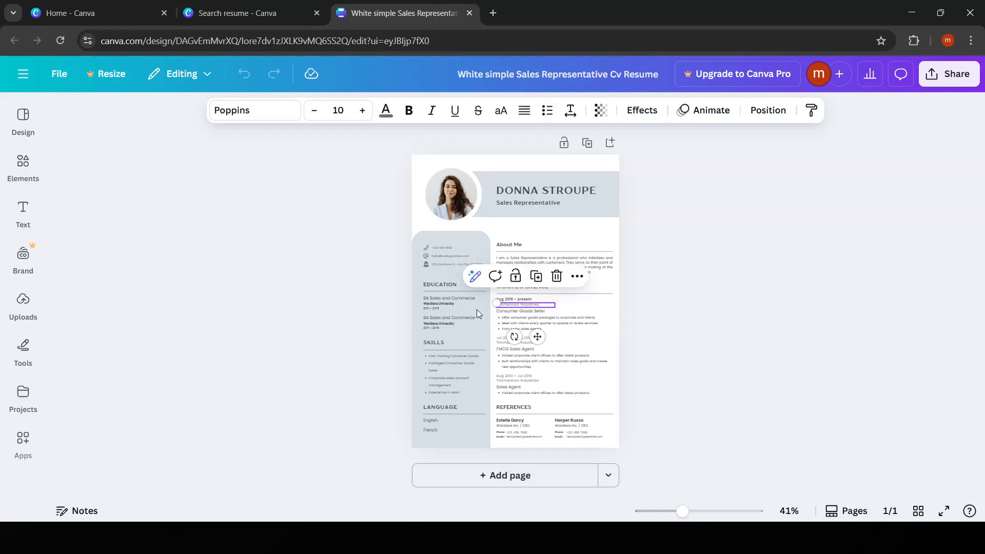
pyautogui.click(443, 298)
pyautogui.click(449, 285)
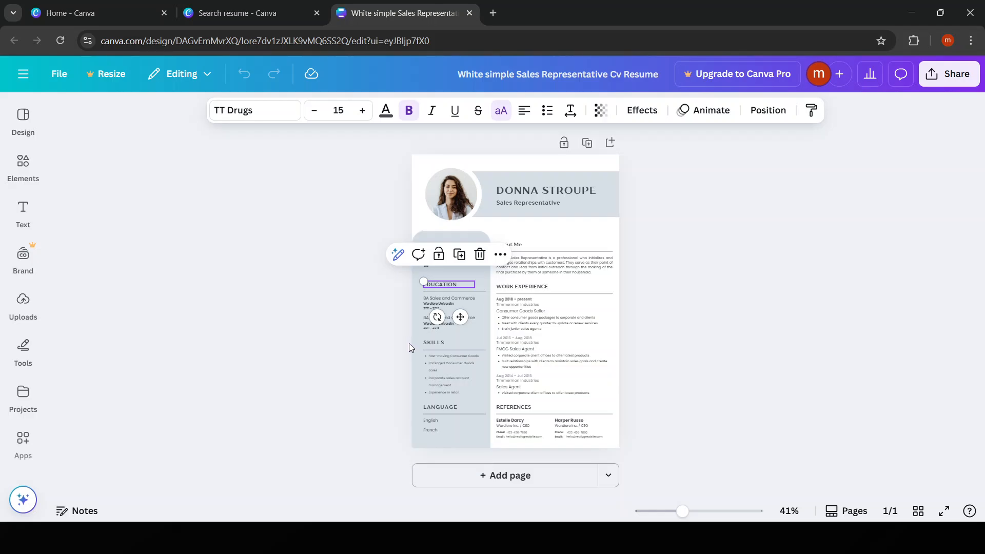
pyautogui.click(580, 188)
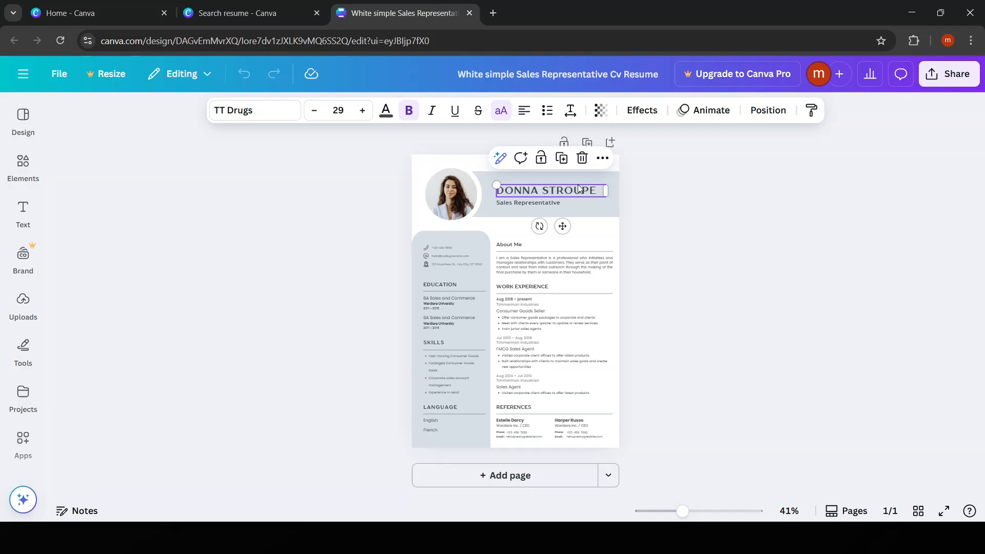
# Replace the sample name heading with MEENAKSHI, dropping the typed surname
pyautogui.doubleClick(579, 187)
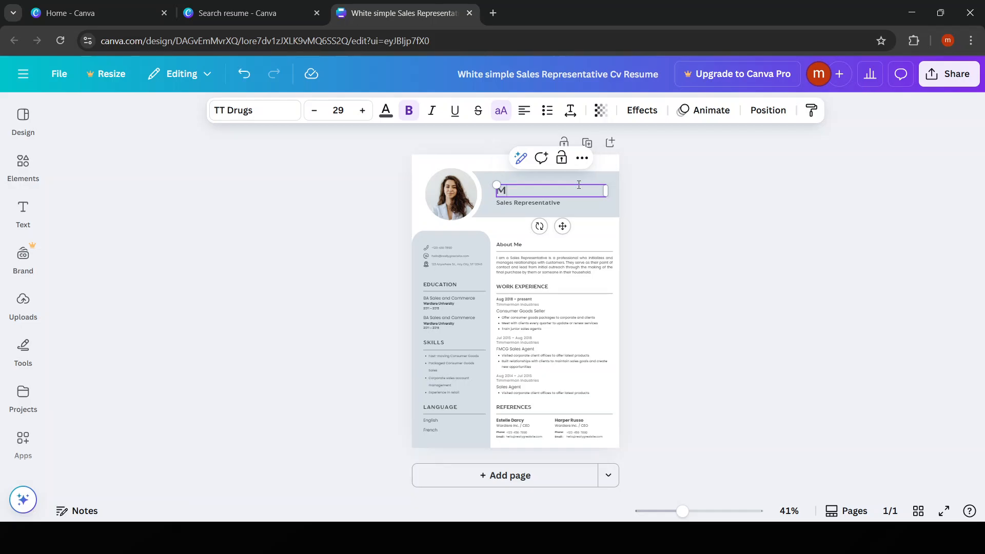
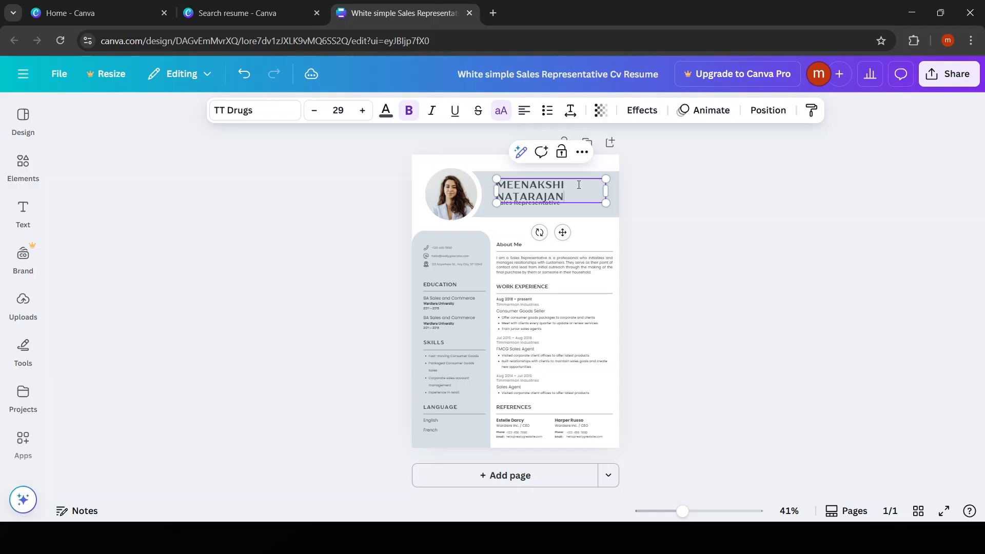
pyautogui.click(655, 213)
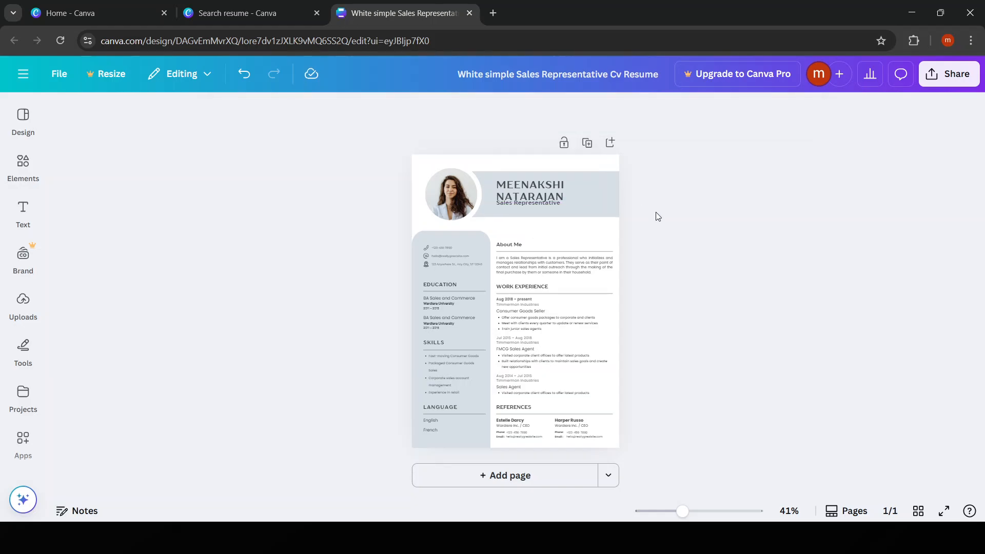
pyautogui.click(572, 198)
pyautogui.doubleClick(573, 198)
pyautogui.press('BackSpace')
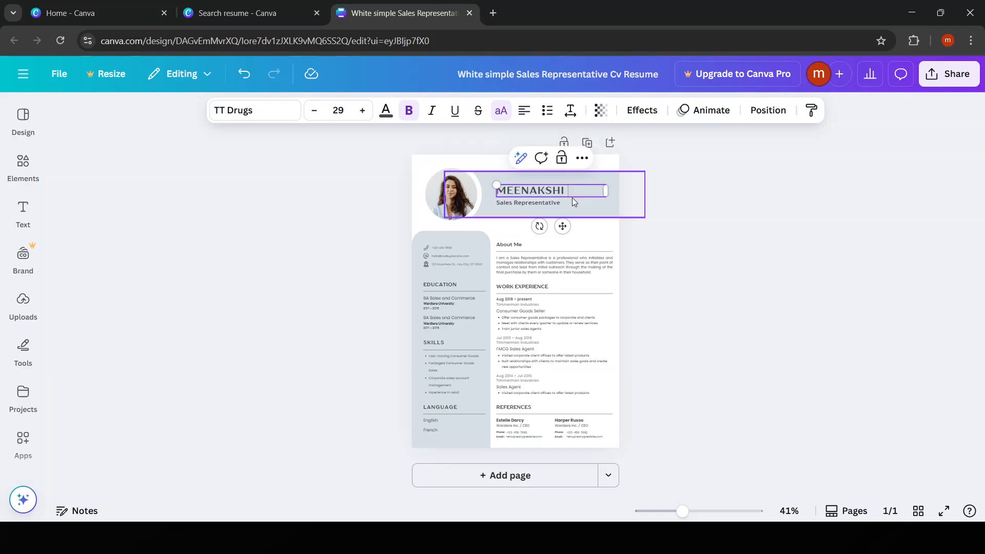
# Select the name banner, Sales Representative line, phone number and About Me divider in turn
pyautogui.click(572, 202)
pyautogui.click(544, 203)
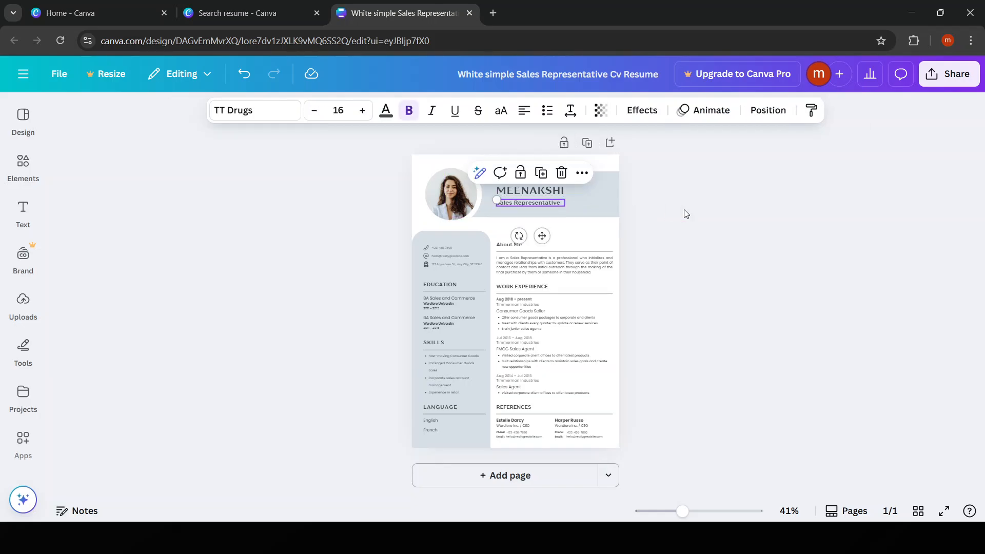
pyautogui.click(708, 226)
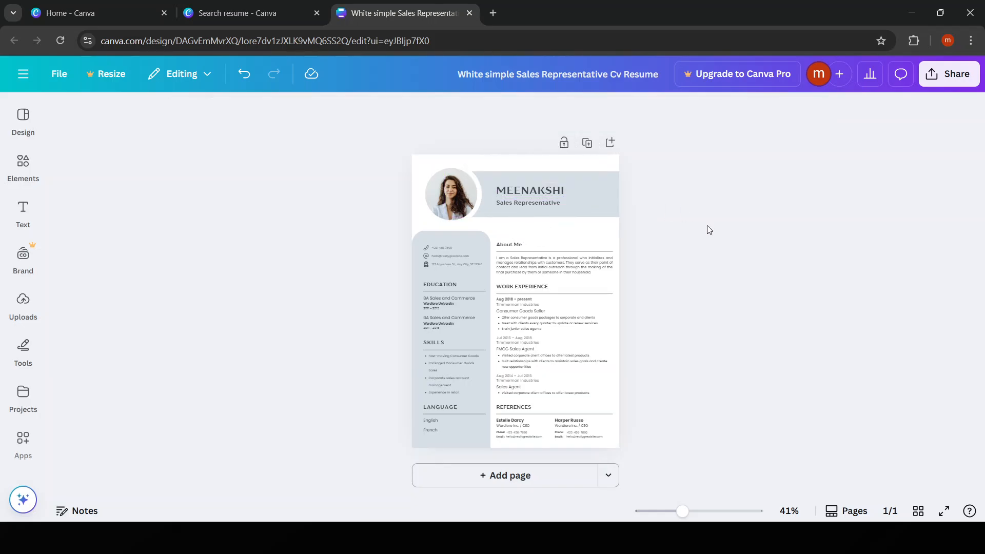
pyautogui.click(451, 248)
pyautogui.click(694, 275)
pyautogui.click(553, 257)
# Rewrite the About Me paragraph as 'ITS ME ALWAYS LEARNER TO GIVE MY BEST' and zoom to 90%
pyautogui.click(554, 272)
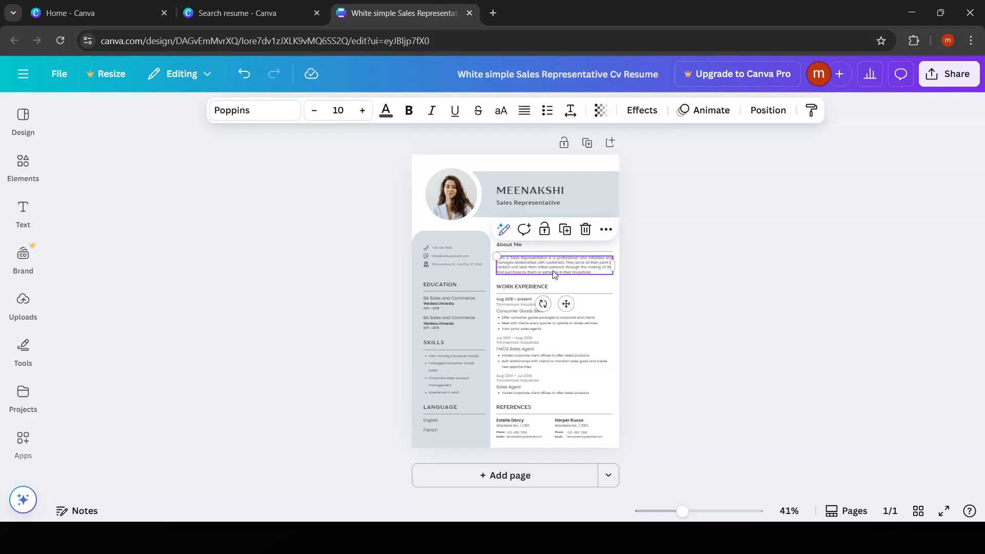
pyautogui.click(554, 271)
pyautogui.press('BackSpace')
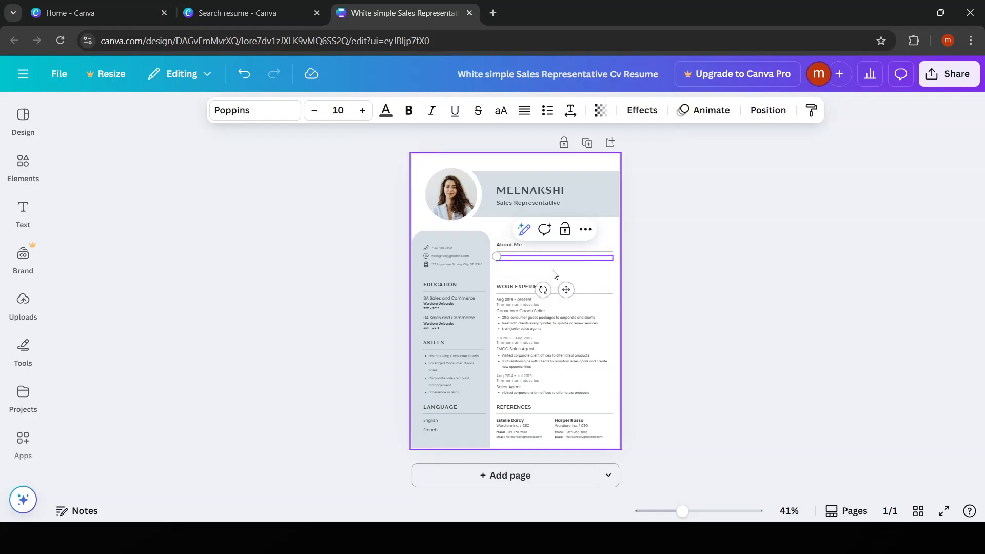
pyautogui.write('HI I ME')
pyautogui.write(' A')
pyautogui.write('LWAYS LE')
pyautogui.write('ARNI')
pyautogui.click(619, 452)
pyautogui.moveTo(624, 449); pyautogui.dragTo(676, 472)
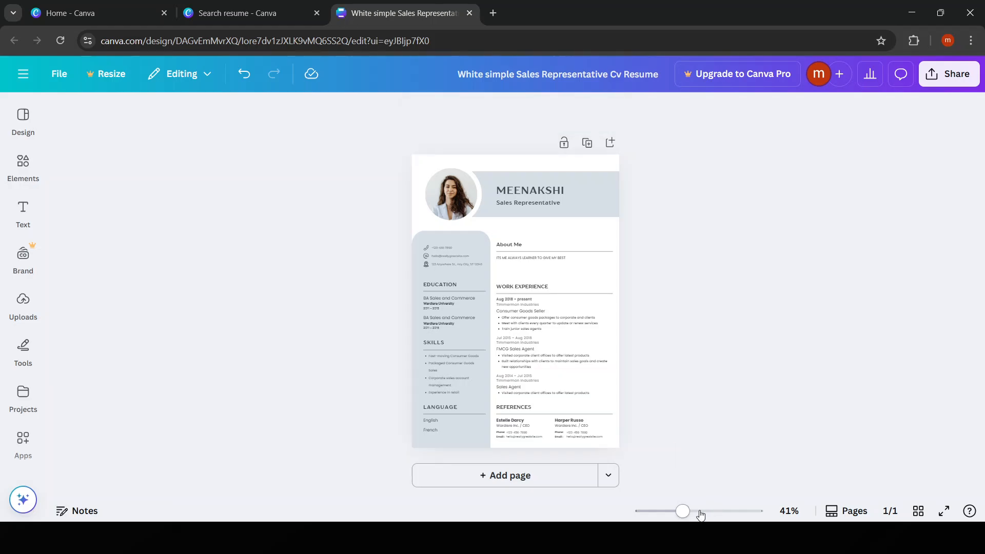
pyautogui.moveTo(685, 512); pyautogui.dragTo(711, 508)
pyautogui.scroll(3, 603, 334)
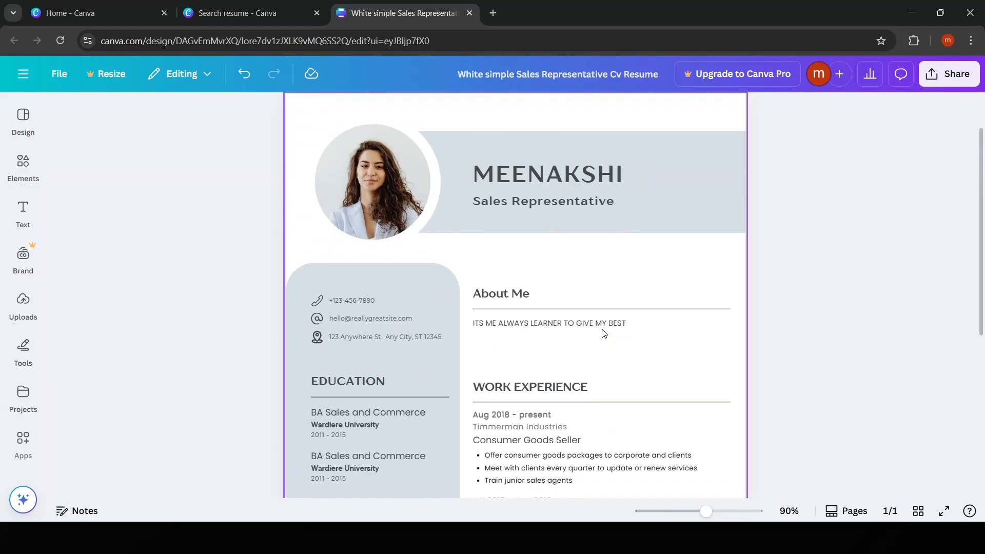
pyautogui.scroll(-4, 590, 318)
pyautogui.click(586, 311)
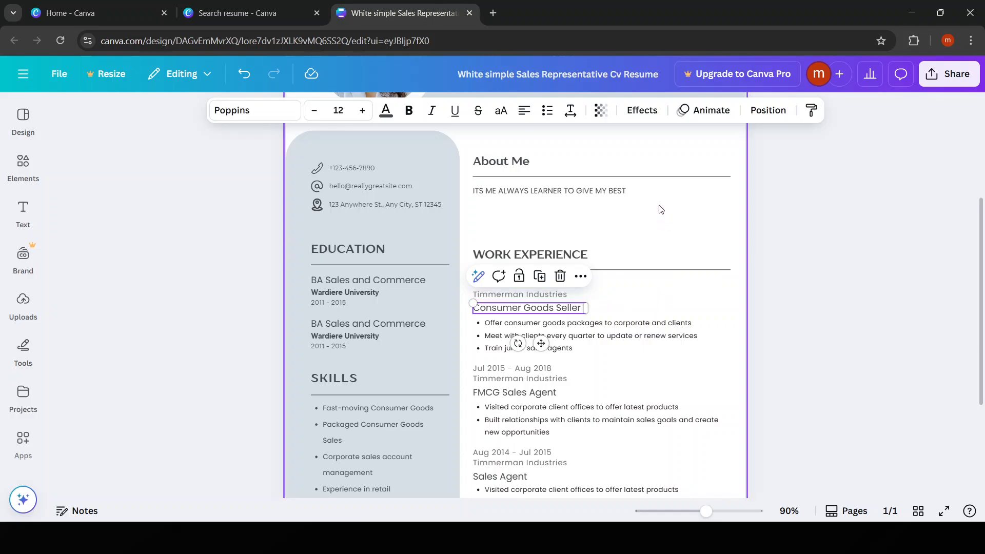
pyautogui.scroll(-3, 665, 239)
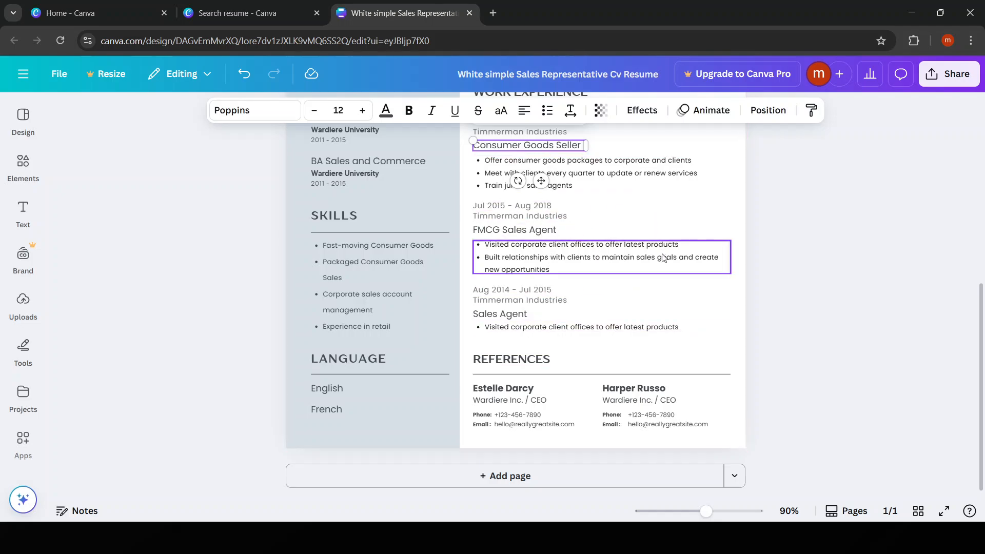
pyautogui.scroll(1, 685, 295)
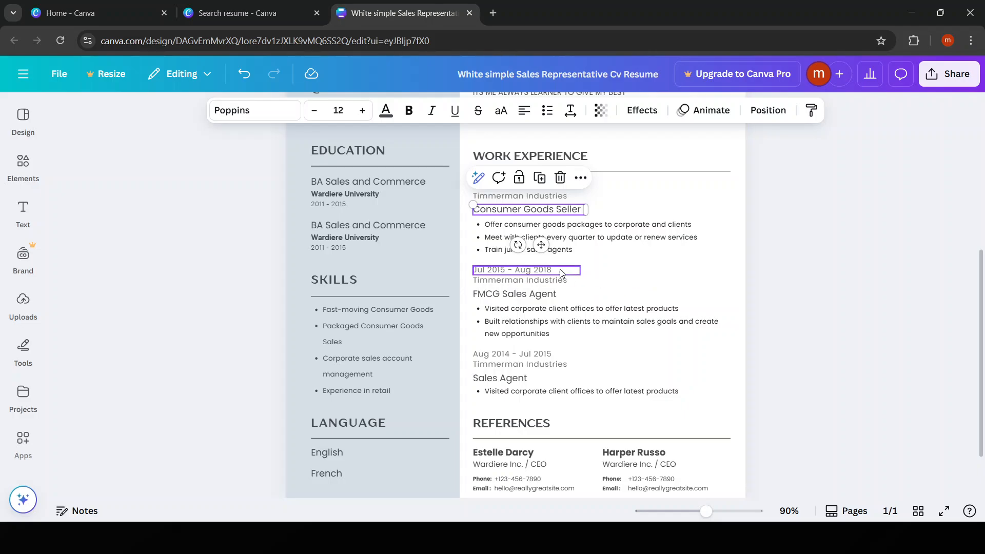
pyautogui.click(475, 233)
pyautogui.click(480, 253)
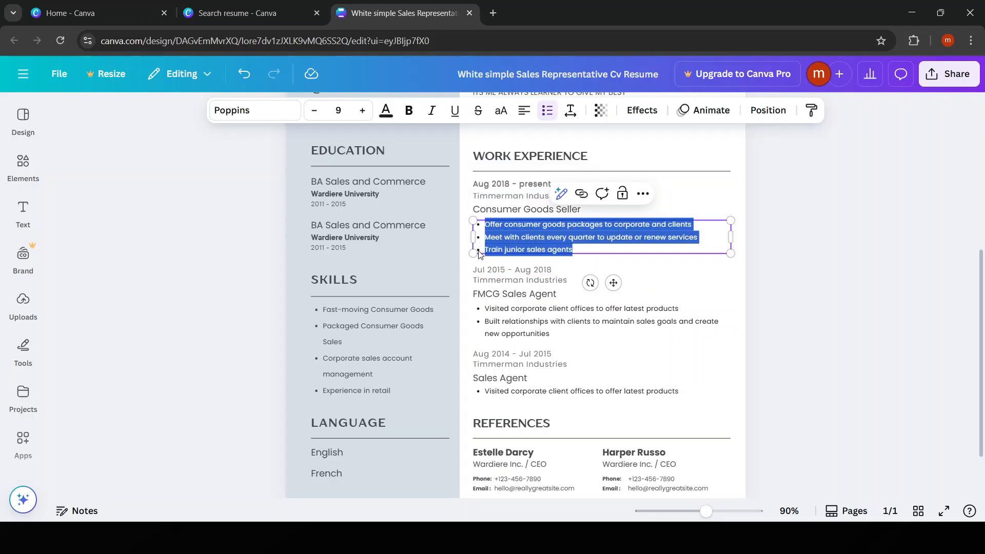
pyautogui.click(810, 298)
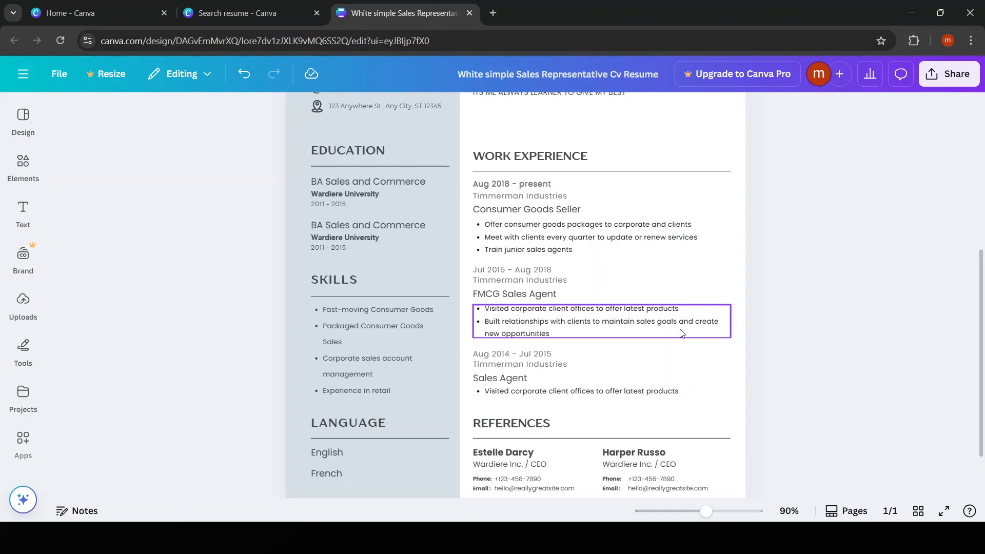
pyautogui.scroll(4, 682, 334)
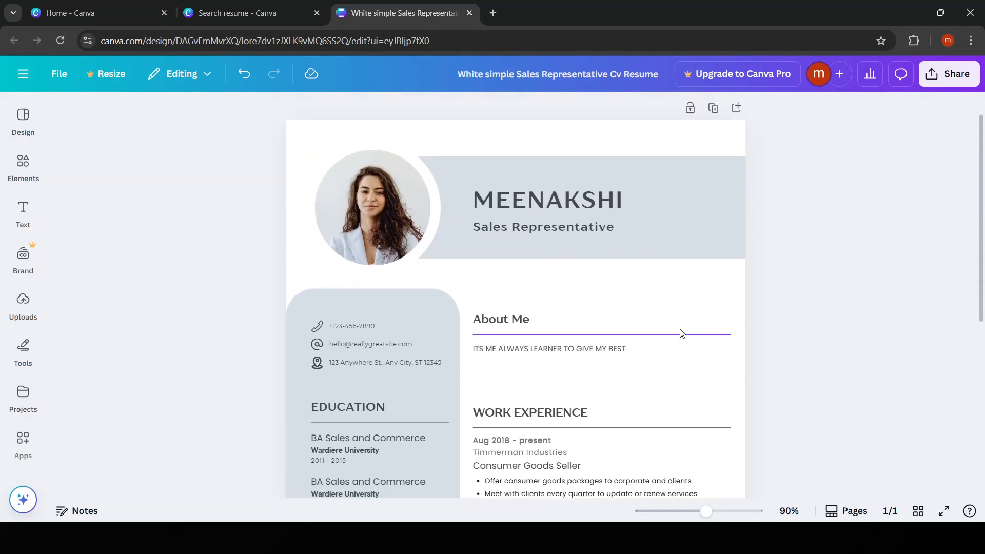
pyautogui.click(384, 210)
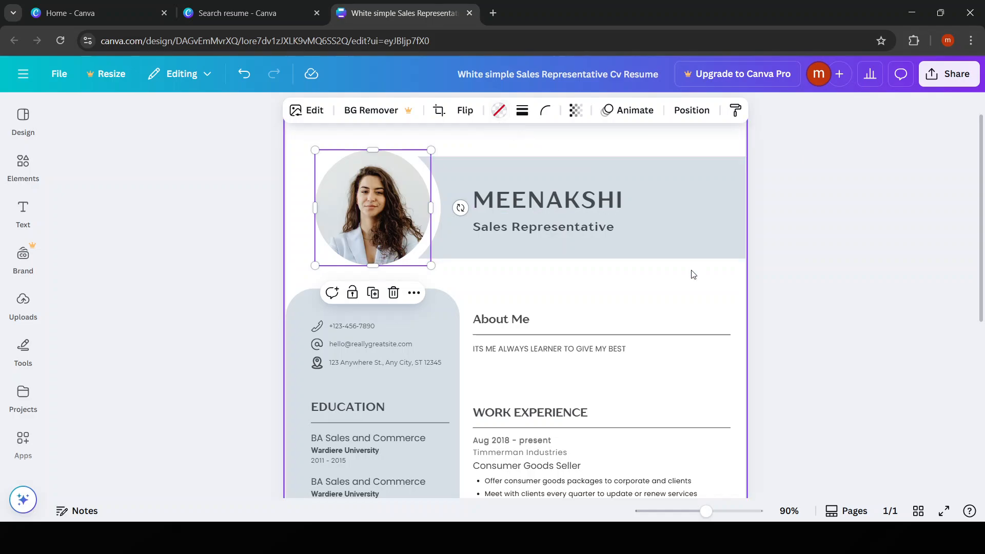
# Review the education entries: university names, BA Sales and Commerce lines and the 2011 - 2015 date
pyautogui.scroll(-6, 682, 307)
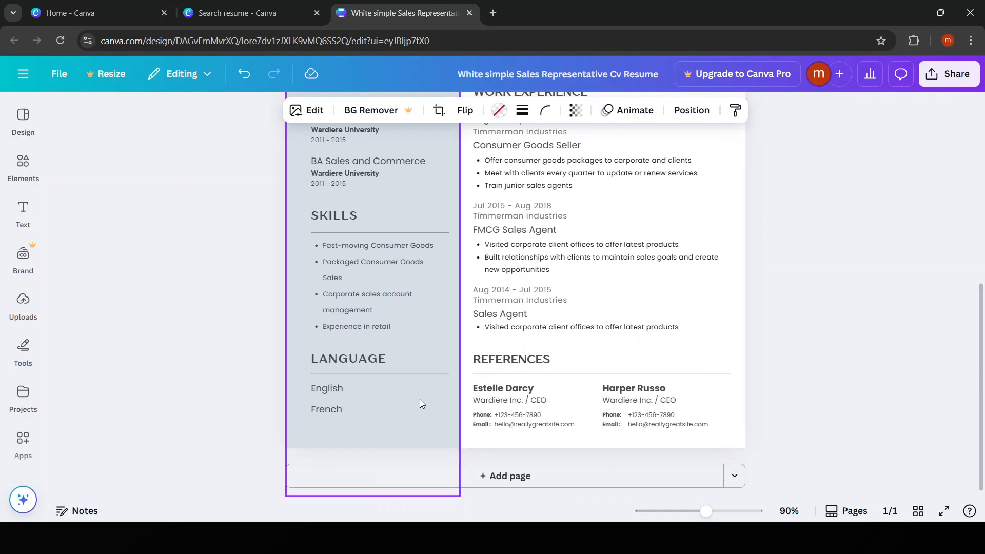
pyautogui.scroll(6, 693, 363)
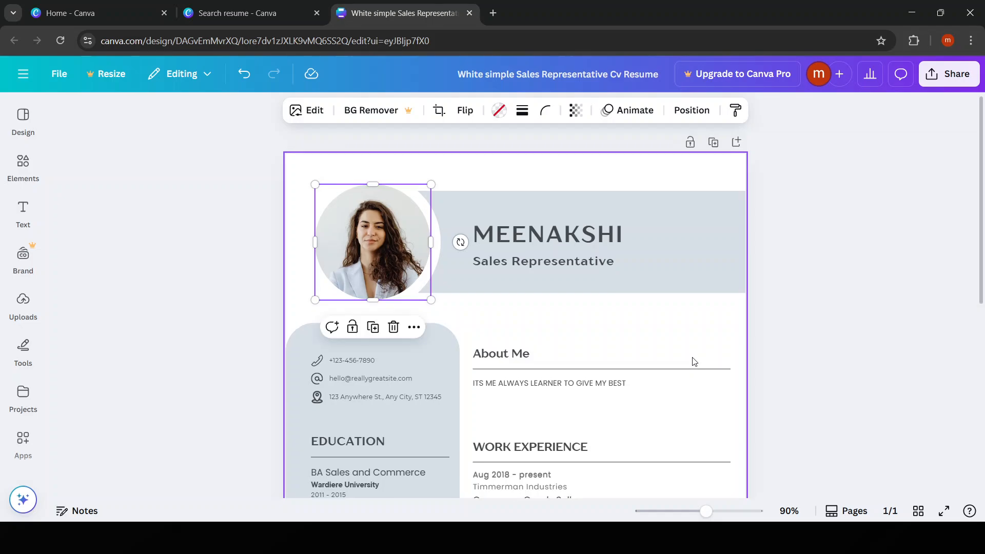
pyautogui.scroll(-6, 693, 362)
pyautogui.scroll(3, 694, 362)
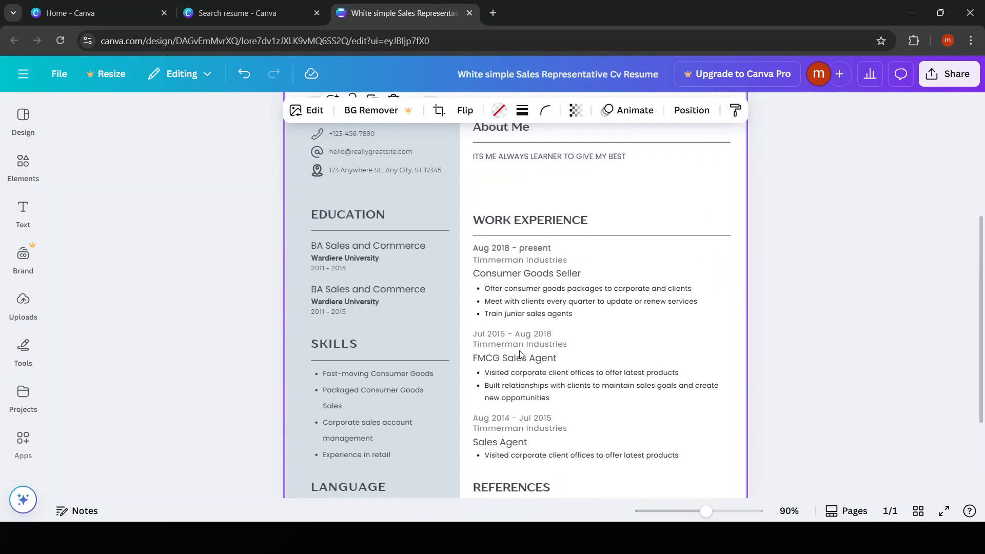
pyautogui.click(353, 246)
pyautogui.click(353, 244)
pyautogui.click(338, 290)
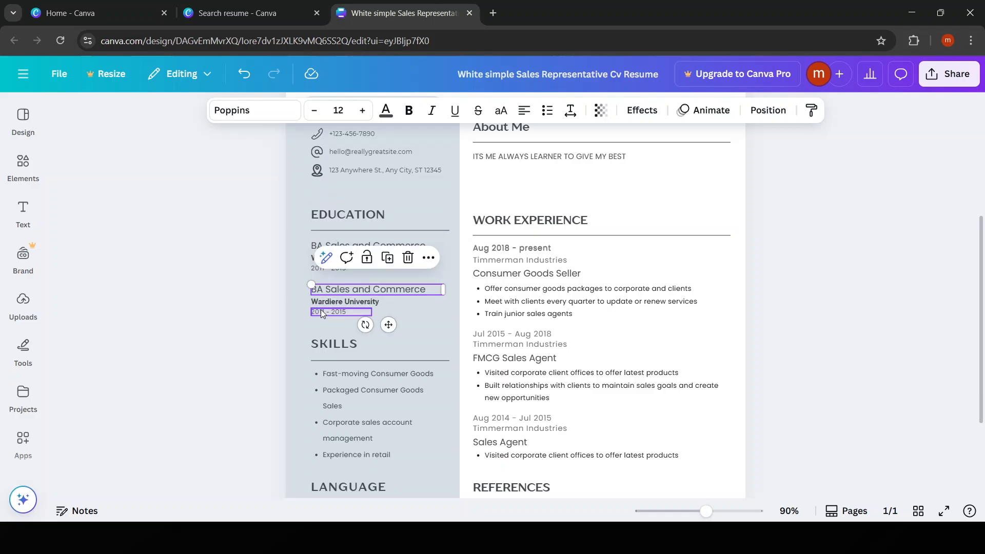
pyautogui.click(326, 303)
pyautogui.click(324, 312)
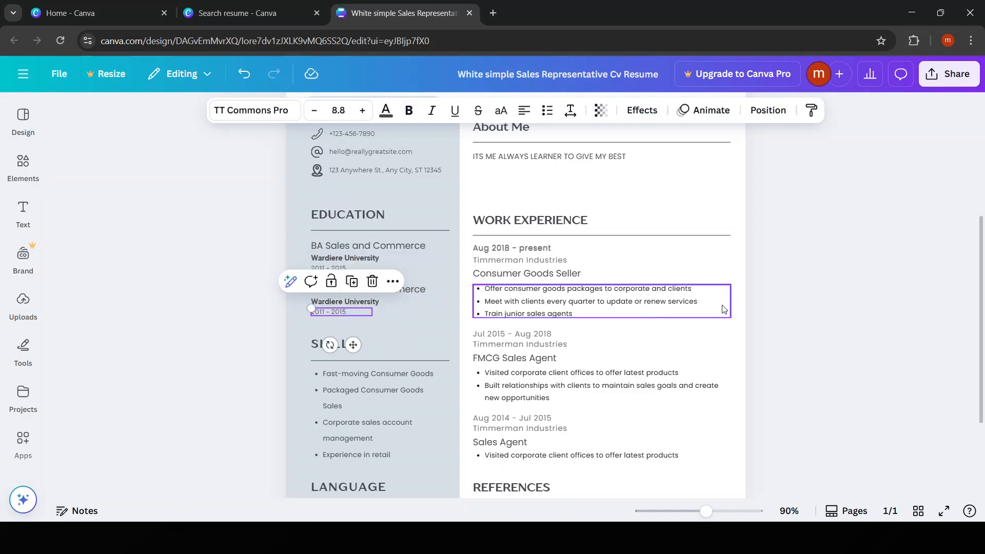
pyautogui.click(756, 304)
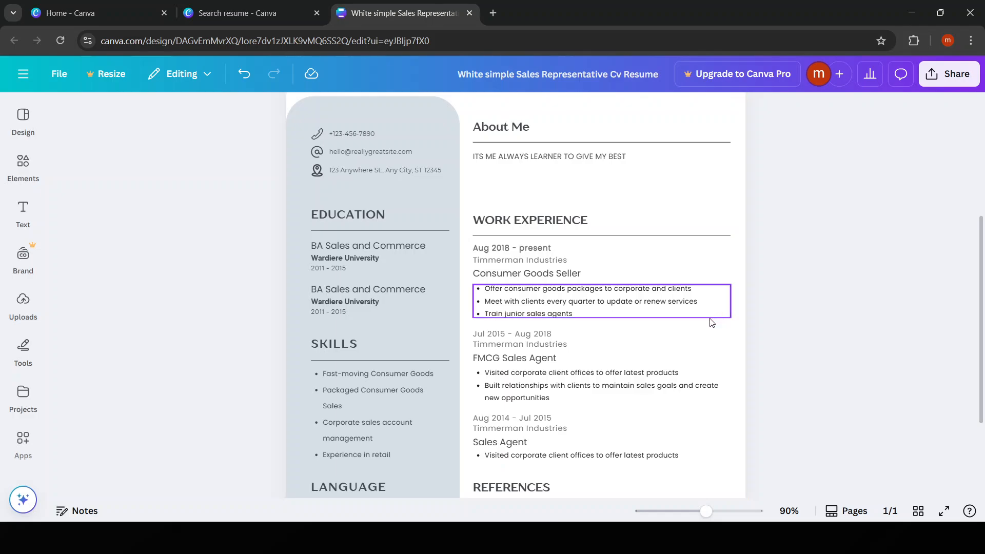
# Check the English and French language entries and the References section
pyautogui.scroll(-3, 711, 323)
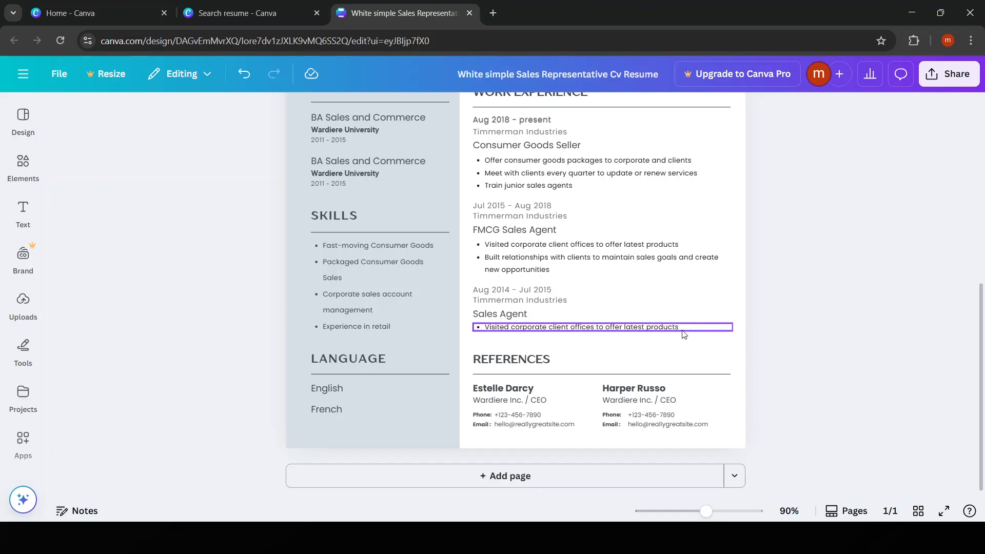
pyautogui.click(323, 389)
pyautogui.click(326, 409)
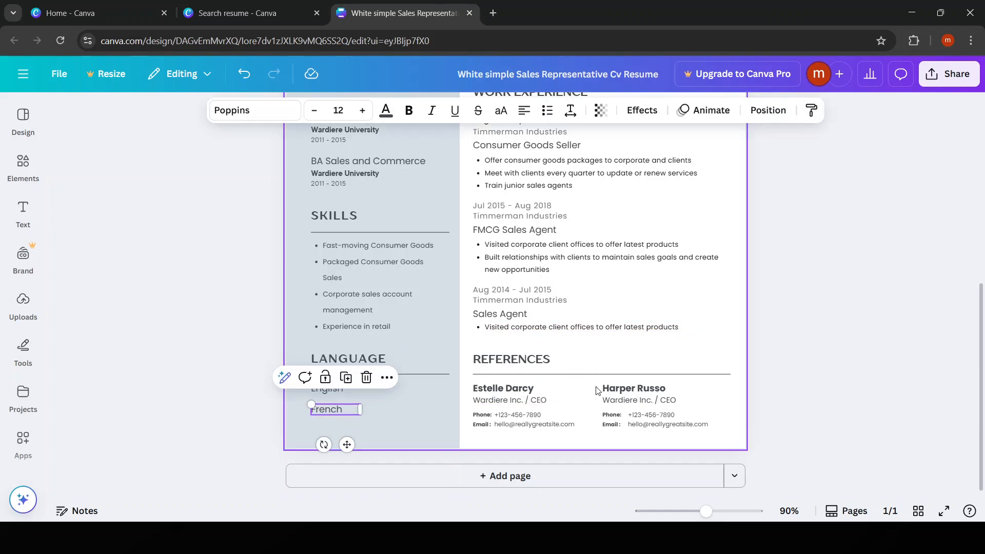
pyautogui.click(530, 374)
pyautogui.click(530, 388)
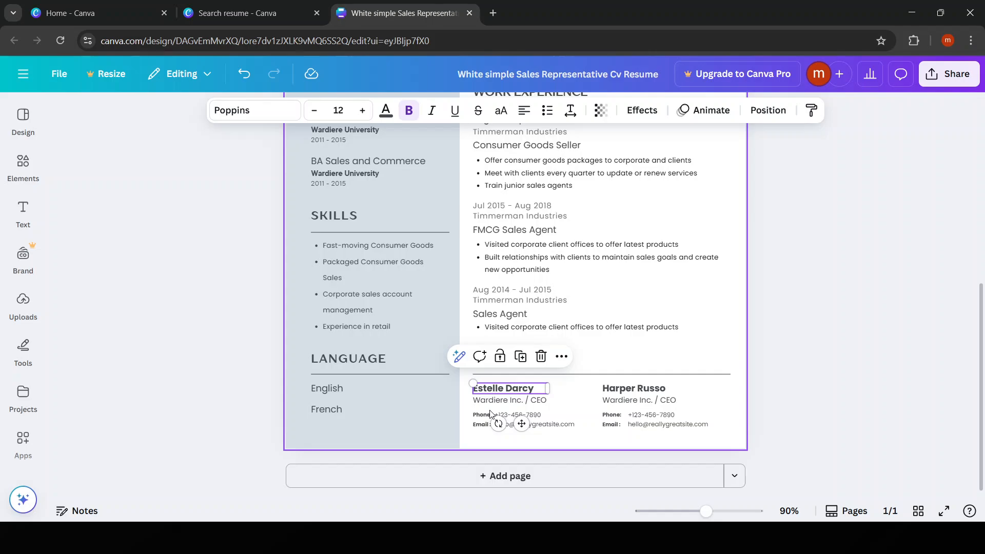
pyautogui.click(723, 393)
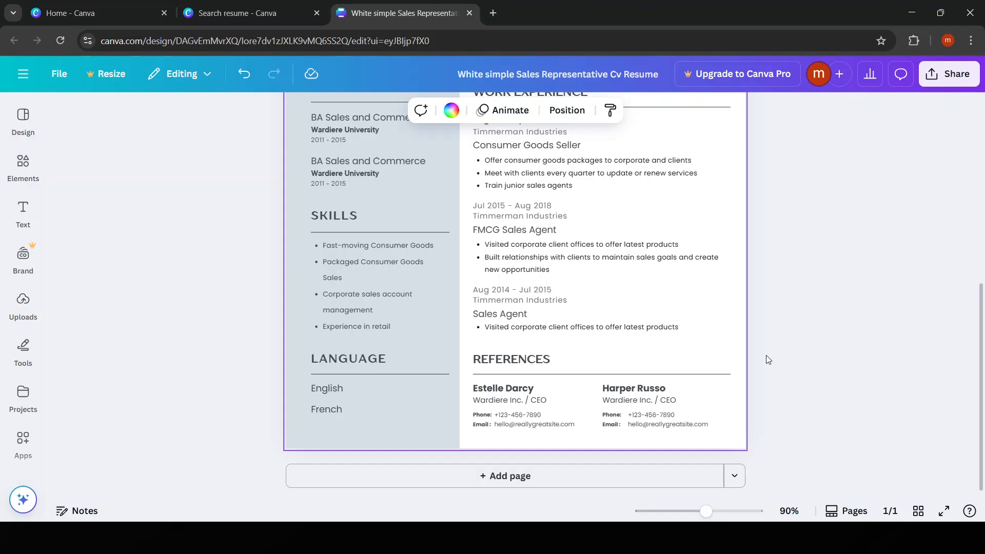
# Open the resume's download options with PDF Standard as the file type
pyautogui.scroll(7, 766, 355)
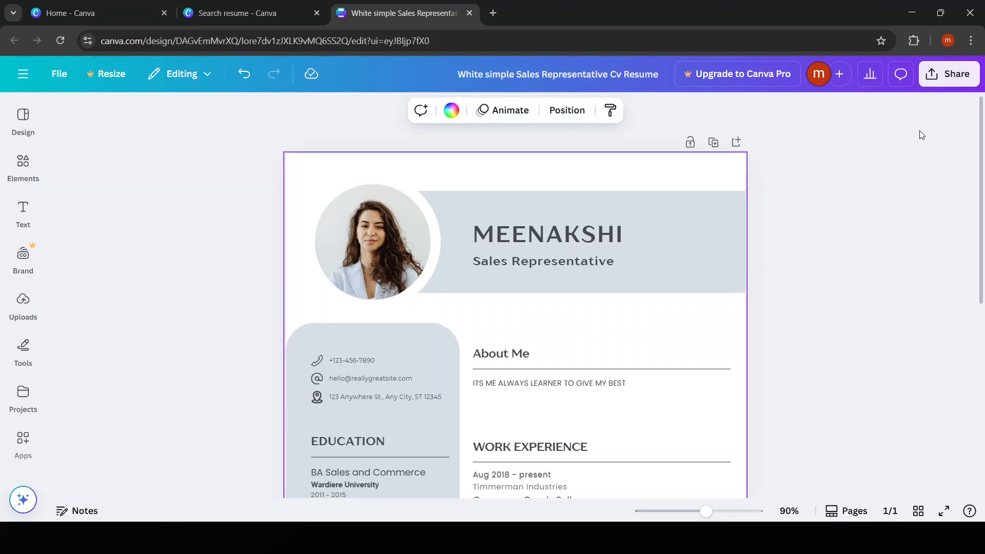
pyautogui.click(947, 81)
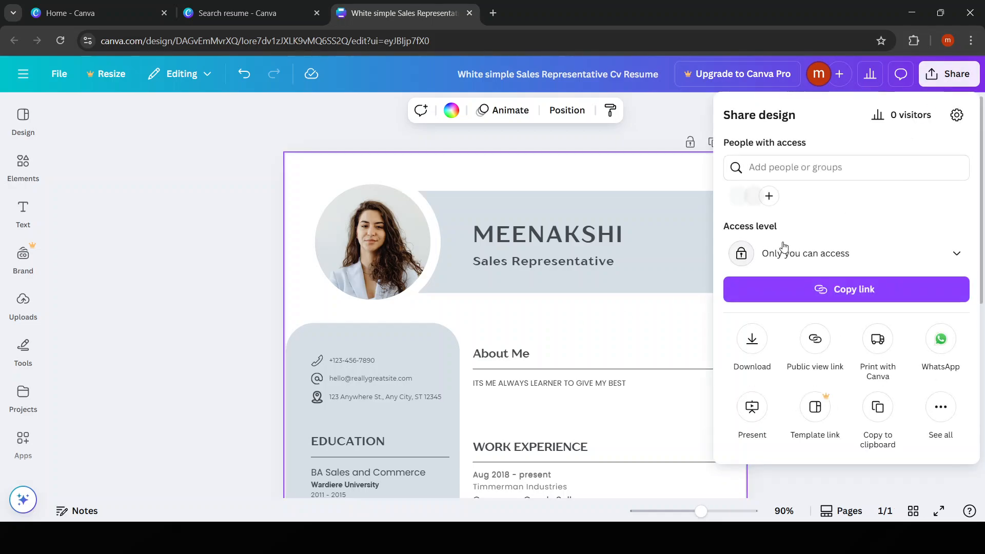
pyautogui.click(751, 345)
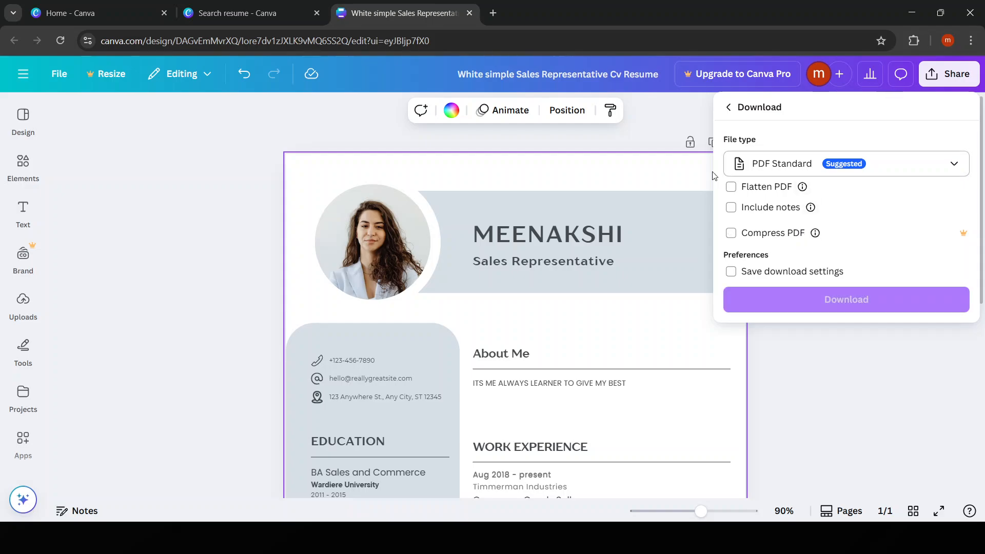